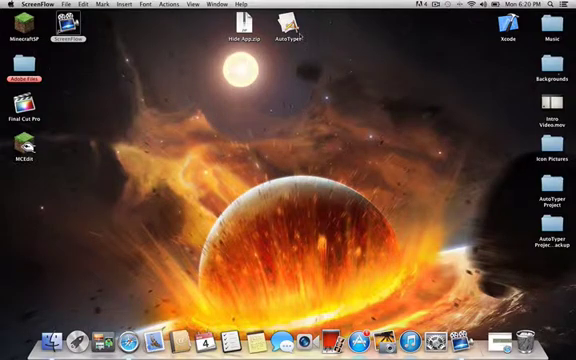
Launch AutoTyper from the desktop icon, position its window and move through the empty input fields
double_click(288, 24)
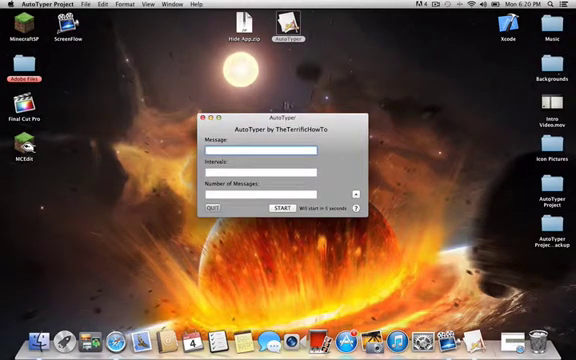
drag(282, 118, 268, 89)
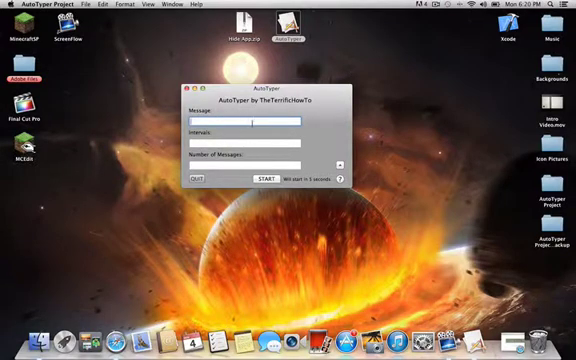
click(222, 143)
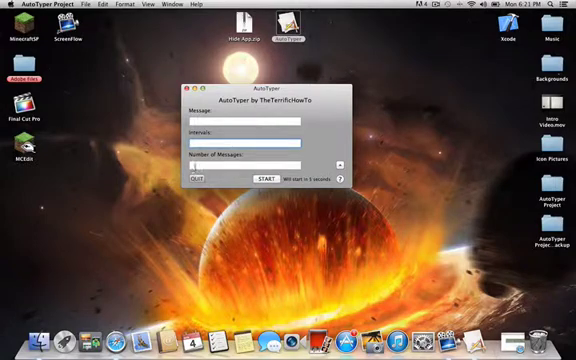
key(Tab)
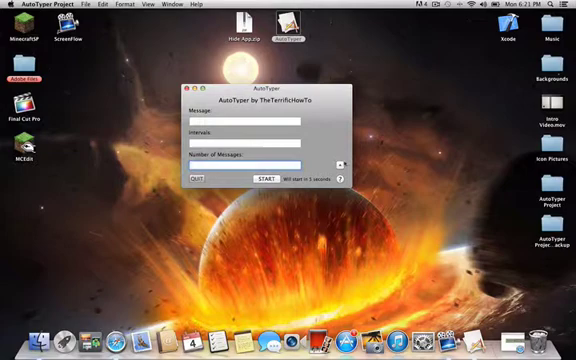
click(339, 164)
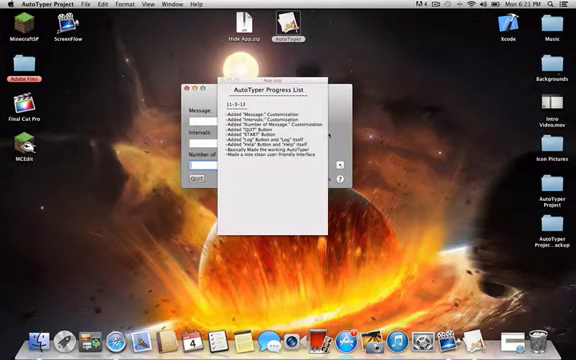
drag(278, 83, 272, 76)
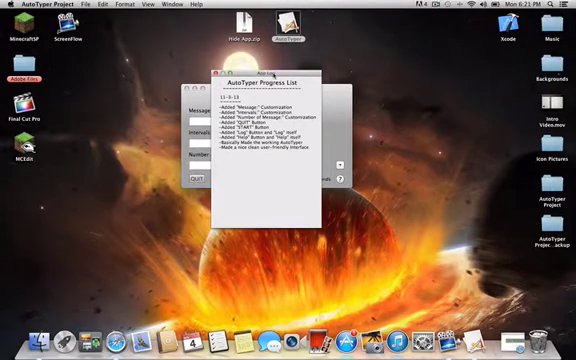
mouse_move(270, 76)
mouse_down()
mouse_move(412, 89)
mouse_move(279, 71)
mouse_up()
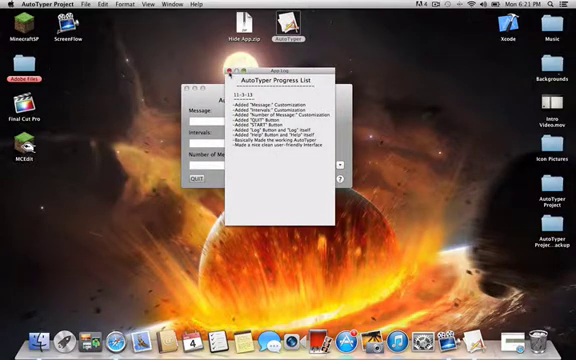
click(229, 72)
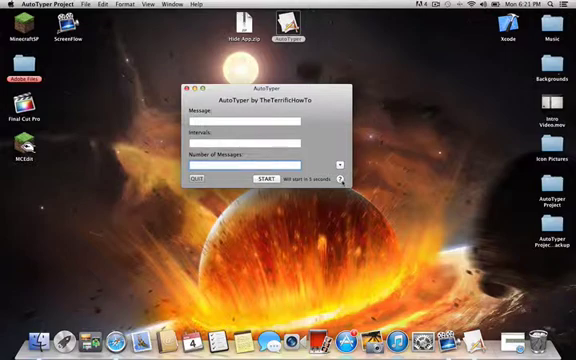
click(340, 179)
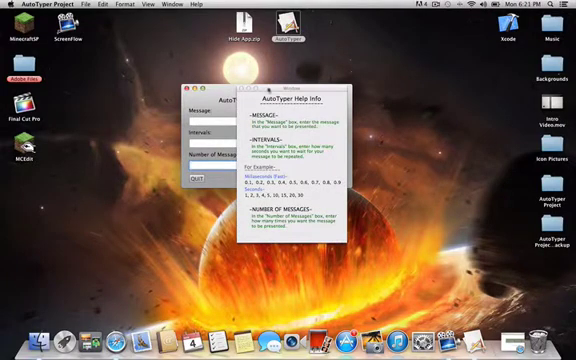
drag(268, 91, 401, 77)
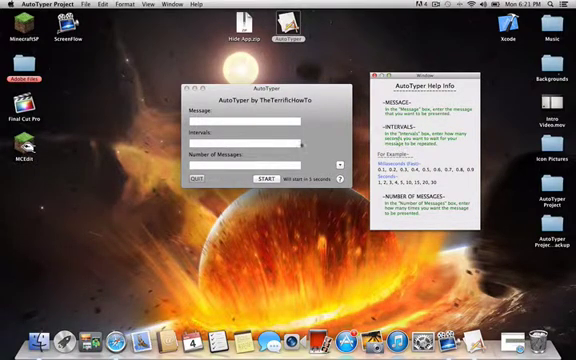
click(240, 143)
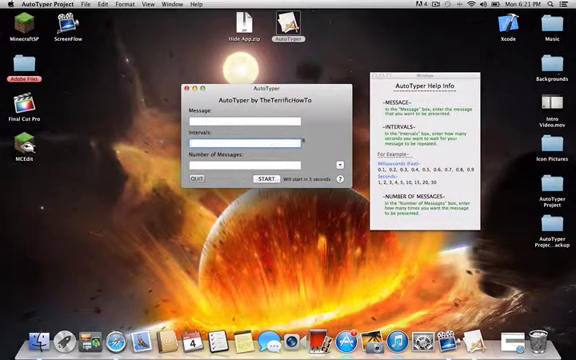
click(378, 79)
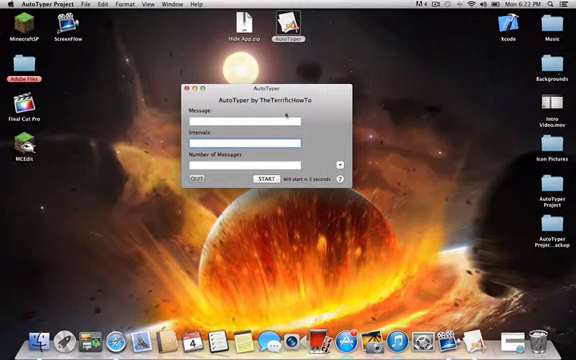
mouse_move(262, 90)
mouse_down()
mouse_move(282, 90)
mouse_move(217, 81)
mouse_up()
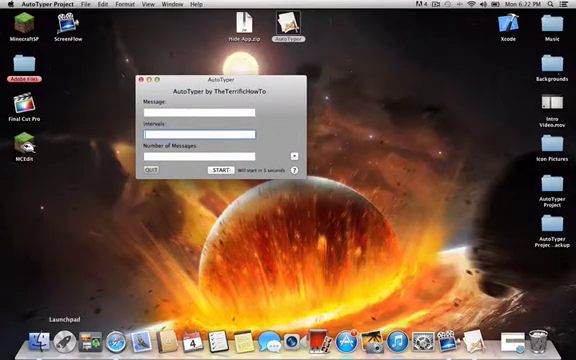
Show Google's homepage in an enlarged Safari window and float AutoTyper over it at left-centre
click(116, 342)
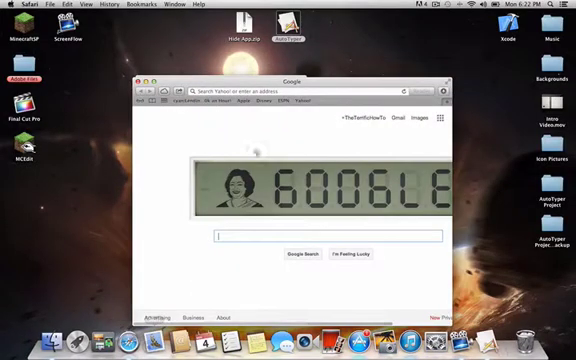
click(152, 81)
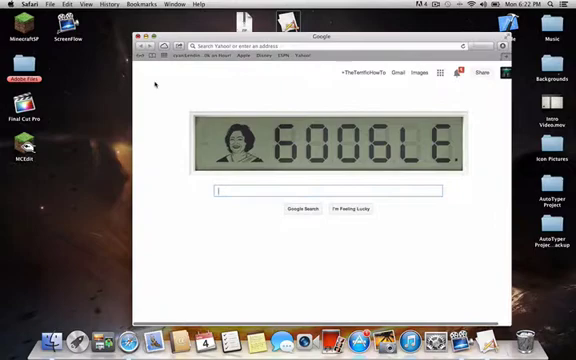
click(487, 343)
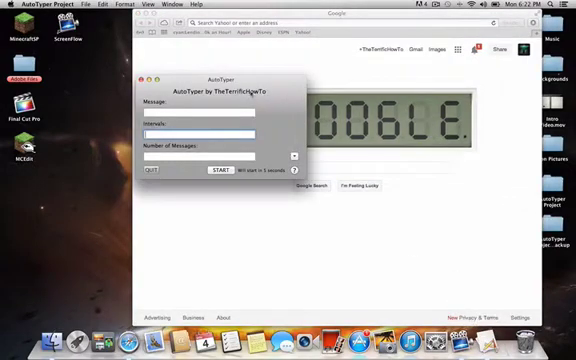
mouse_move(288, 114)
mouse_down()
mouse_move(288, 79)
mouse_move(500, 198)
mouse_up()
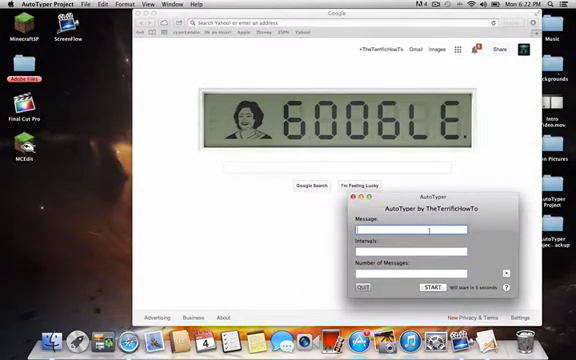
mouse_move(435, 200)
mouse_down()
mouse_move(235, 168)
mouse_move(143, 56)
mouse_move(148, 58)
mouse_up()
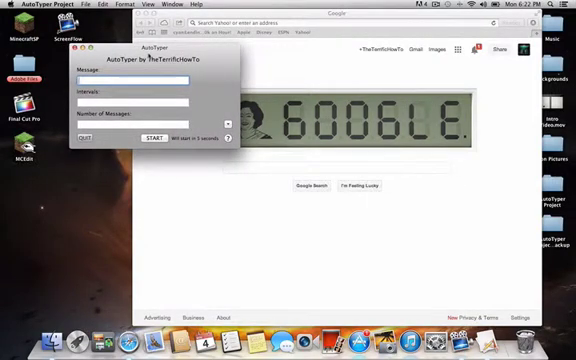
mouse_move(148, 58)
mouse_down()
mouse_move(298, 55)
mouse_move(196, 63)
mouse_up()
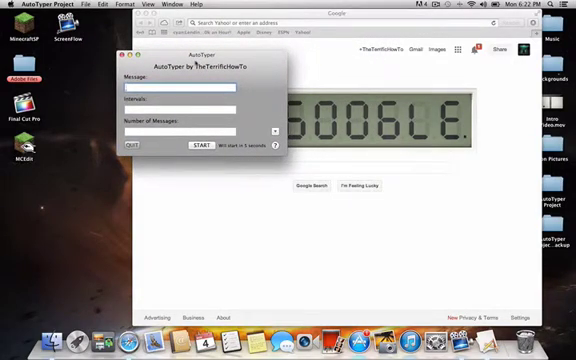
text(Hi)
text(YOUTU)
text(BERS!)
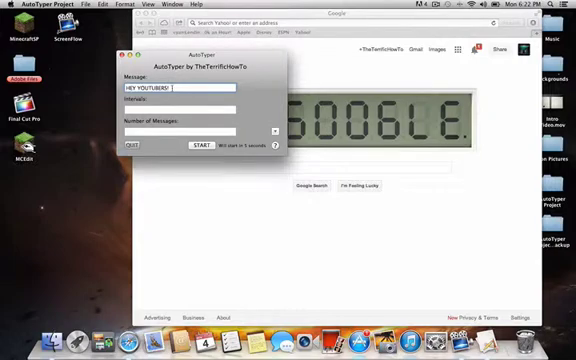
Enter the message HEY YOUTUBERS! with its interval and a message count of 1
click(170, 109)
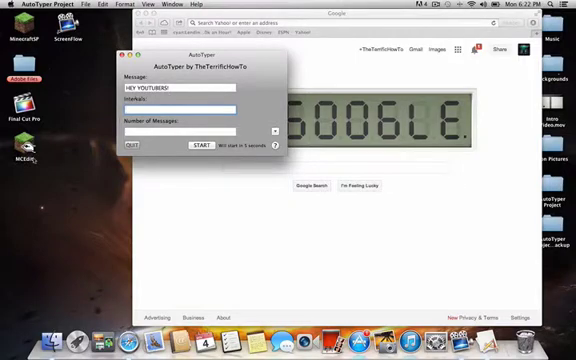
text(2)
click(156, 132)
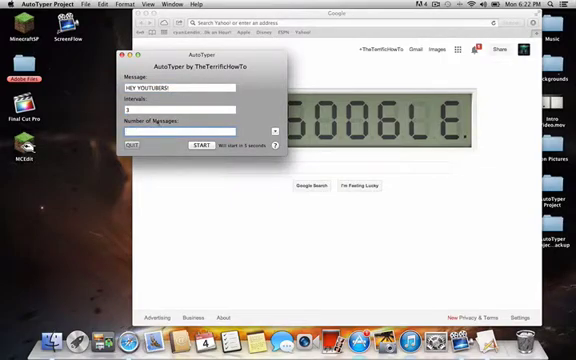
text(1)
Start the run so HEY YOUTUBERS! messages pour into Google's search box
click(202, 145)
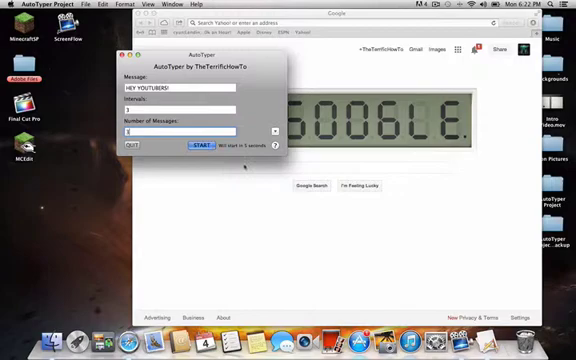
click(248, 165)
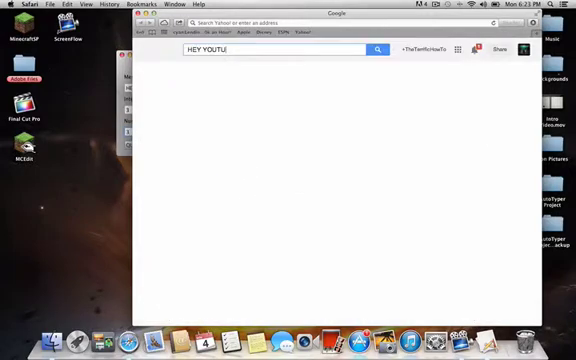
text(BERS!)
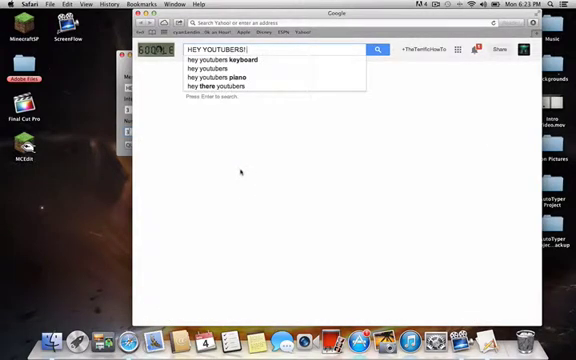
text( HEY YOUTUBERS!)
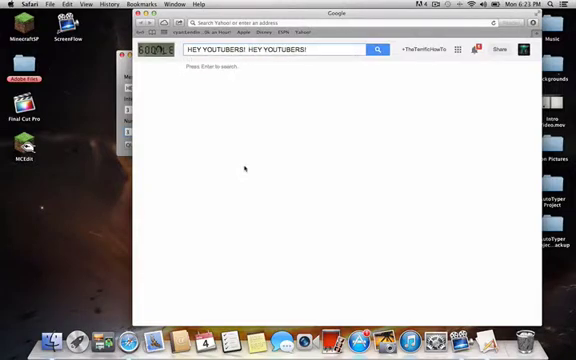
text( HEY YOUTUBERS!)
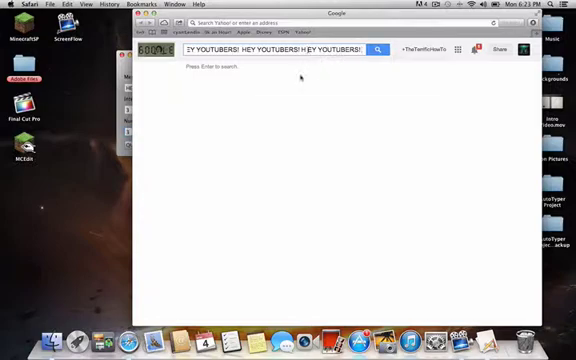
click(127, 70)
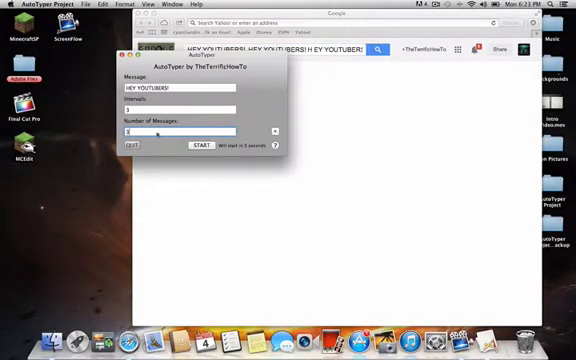
Clear the spammed HEY YOUTUBERS! text from Google's search box
click(354, 48)
key(BackSpace)
key(BackSpace)
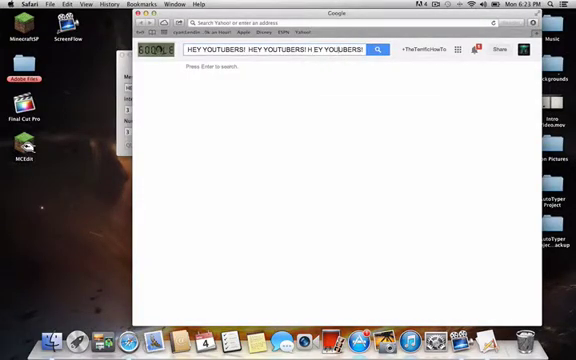
key(BackSpace)
key(BackSpace)
key(BackSpace)
key(super+a)
key(BackSpace)
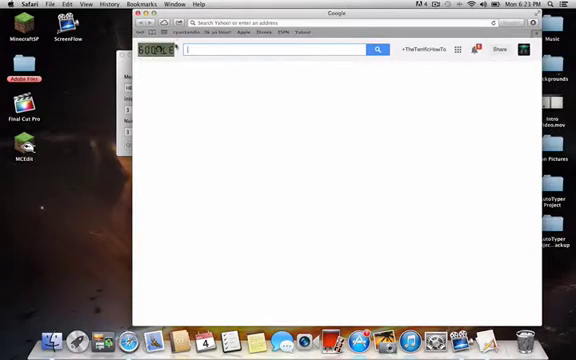
Replace the message with hi, interval 0.1 seconds and 10 messages
click(127, 63)
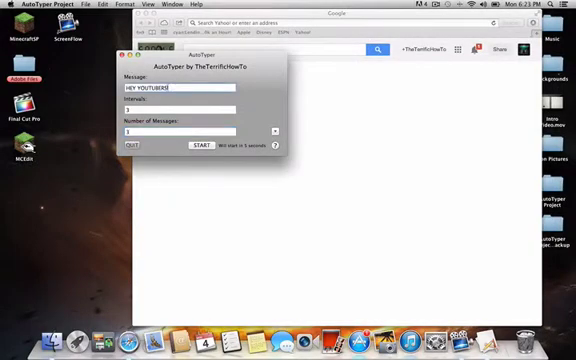
drag(170, 88, 118, 86)
text(hi)
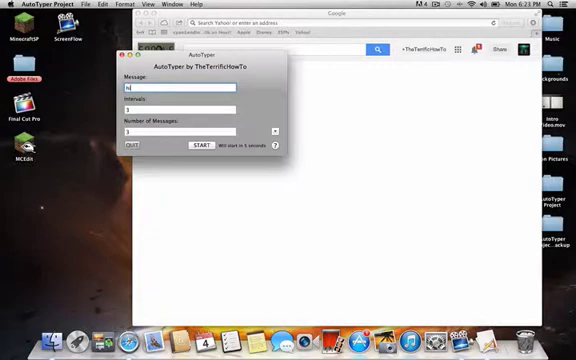
click(165, 108)
text(0.1)
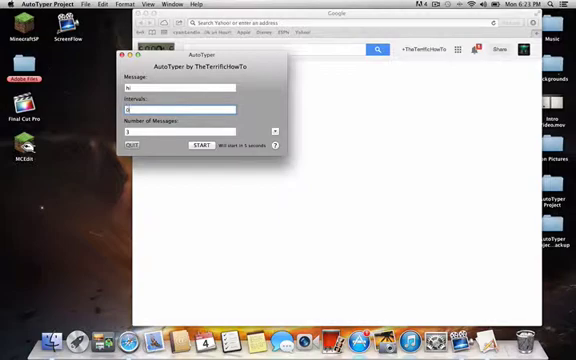
click(154, 131)
text(5)
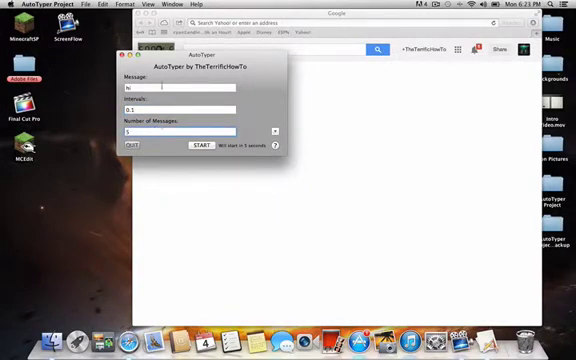
Centre the AutoTyper window and start sending the ten hi messages
drag(160, 58, 292, 92)
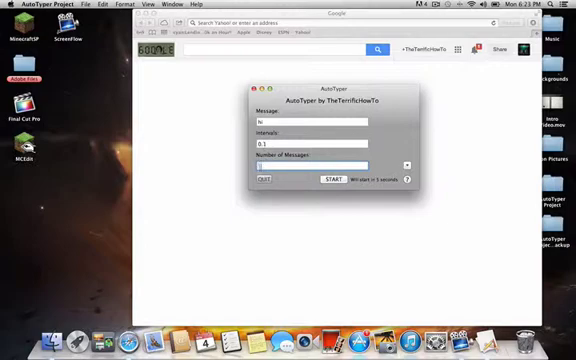
text(10)
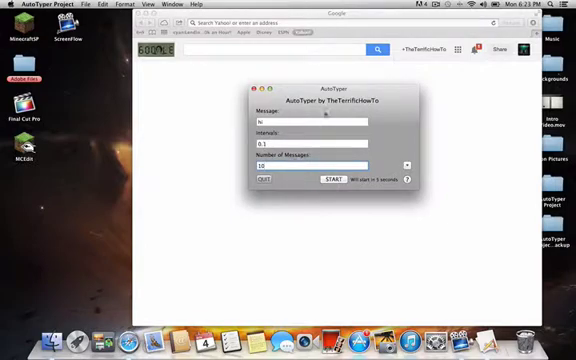
click(334, 179)
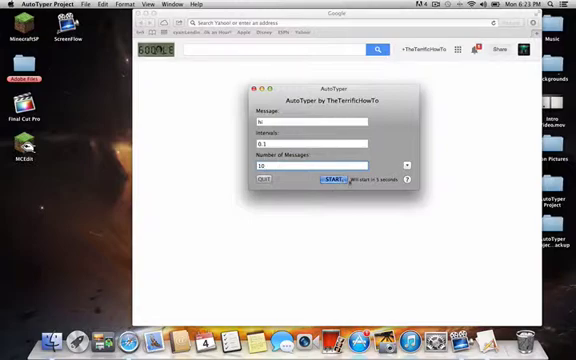
Select and delete the garbled hi text in Google's search box, then return to AutoTyper
click(280, 49)
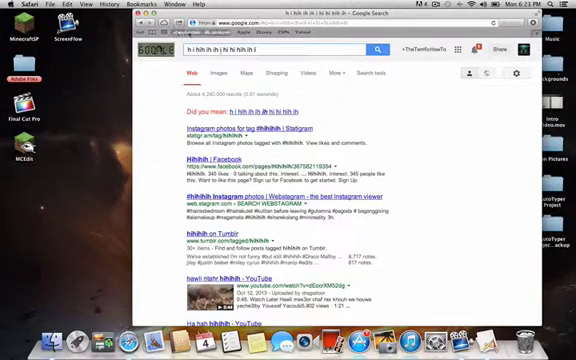
key(super+a)
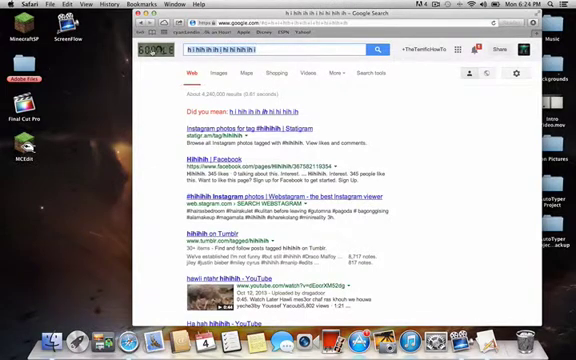
key(BackSpace)
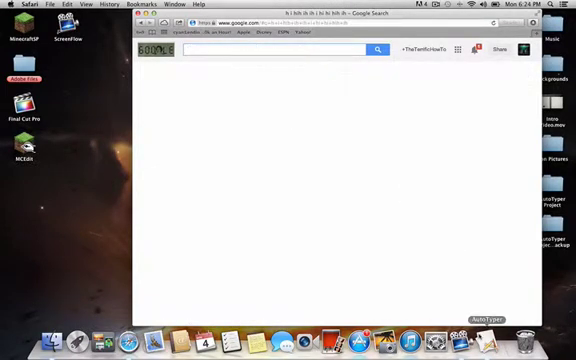
click(486, 340)
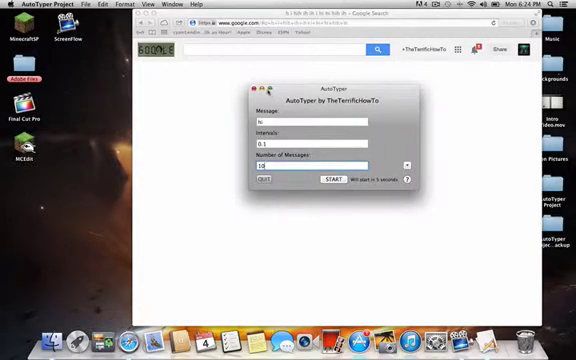
Drag the AutoTyper window up and to the left over the browser
mouse_move(326, 90)
mouse_down()
mouse_move(203, 72)
mouse_move(248, 81)
mouse_up()
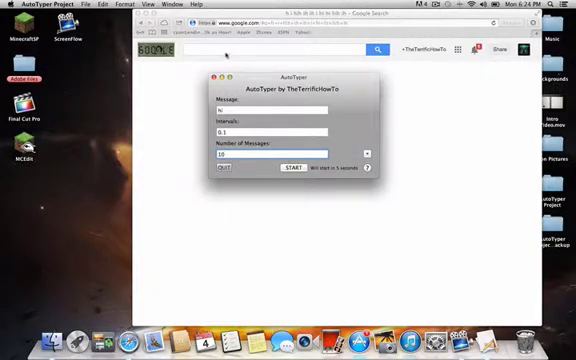
Hide Safari with Cmd+H and settle the AutoTyper window near the top of the desktop
key(super+h)
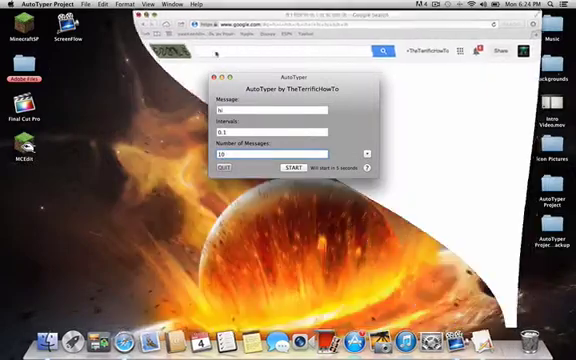
mouse_move(268, 81)
mouse_down()
mouse_move(258, 53)
mouse_move(240, 52)
mouse_up()
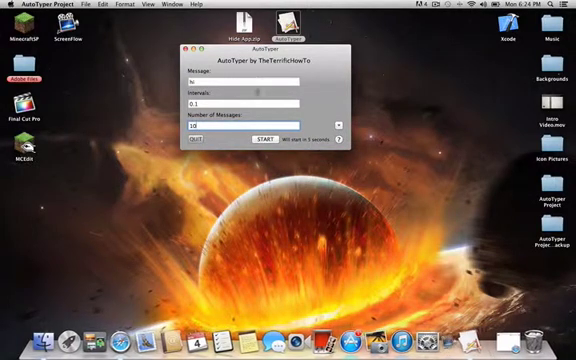
mouse_move(240, 50)
mouse_down()
mouse_move(257, 72)
mouse_move(257, 40)
mouse_move(262, 53)
mouse_up()
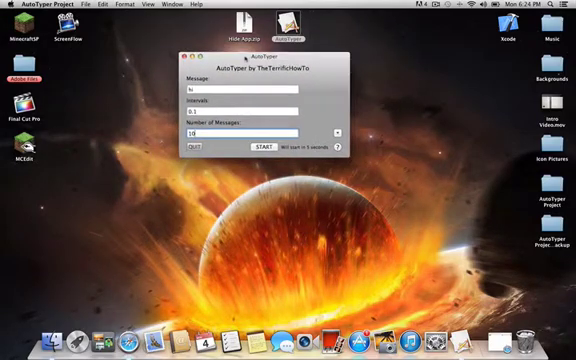
mouse_move(262, 53)
mouse_down()
mouse_move(296, 63)
mouse_move(248, 16)
mouse_up()
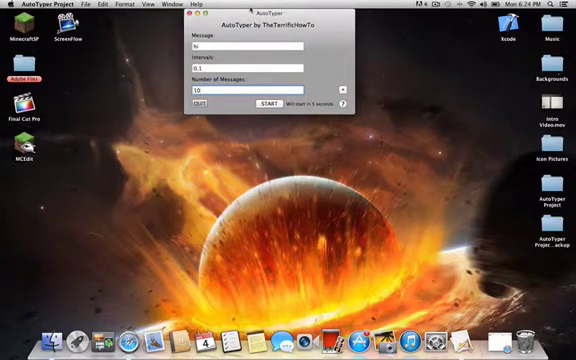
mouse_move(248, 16)
mouse_down()
mouse_move(222, 85)
mouse_move(265, 32)
mouse_up()
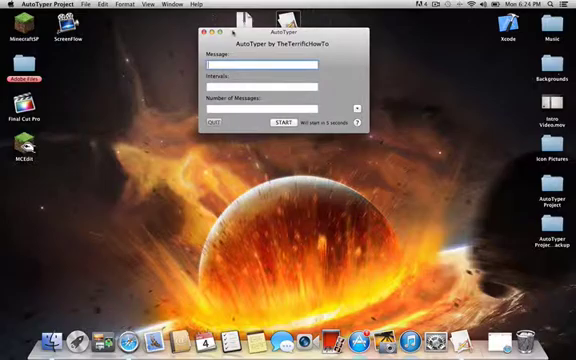
mouse_move(253, 41)
mouse_down()
mouse_move(443, 34)
mouse_move(477, 20)
mouse_move(202, 22)
mouse_move(245, 35)
mouse_up()
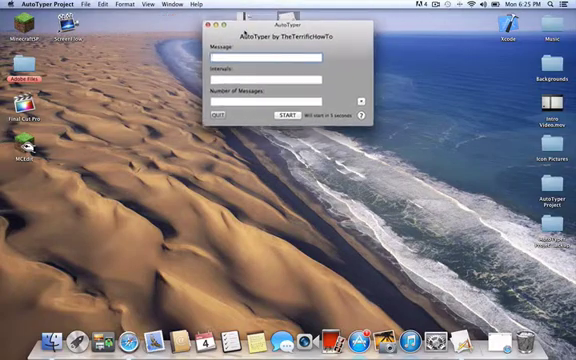